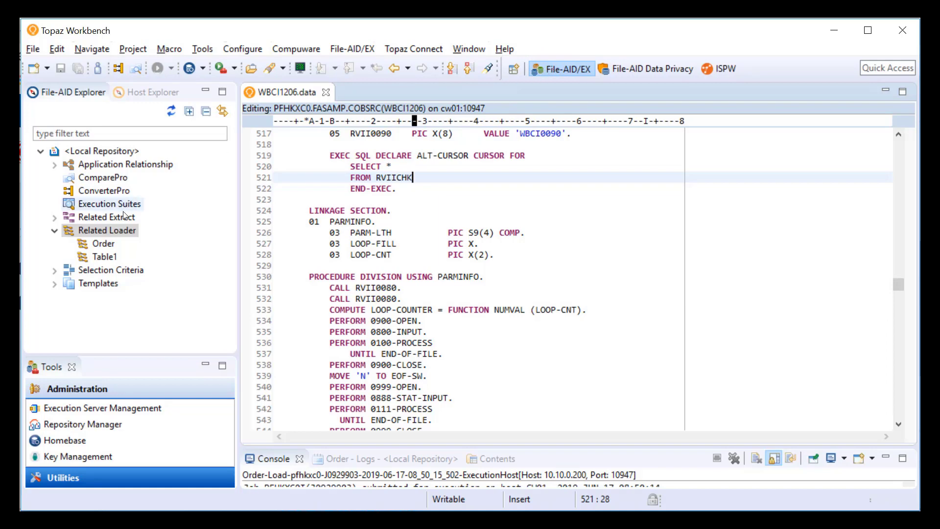
Start a new Related Loader specification in the local repository and name it "order".
right_click(115, 234)
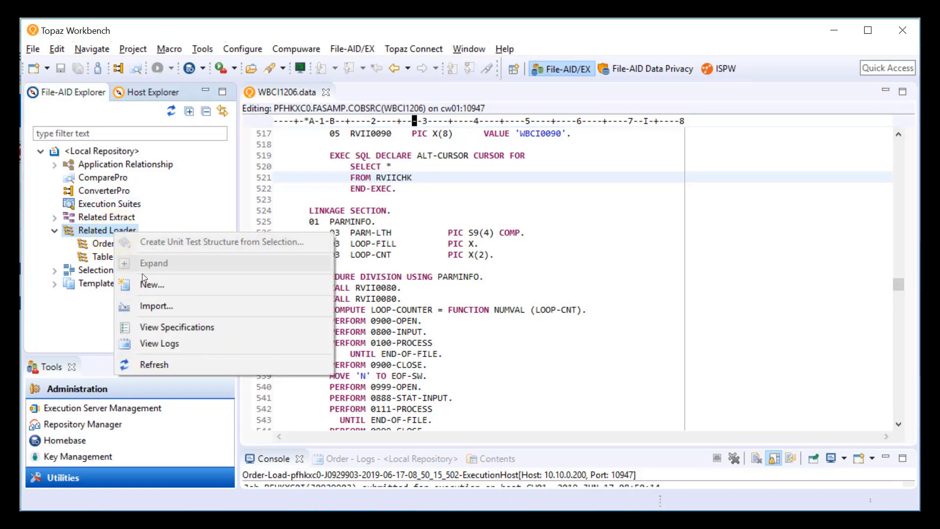
click(149, 284)
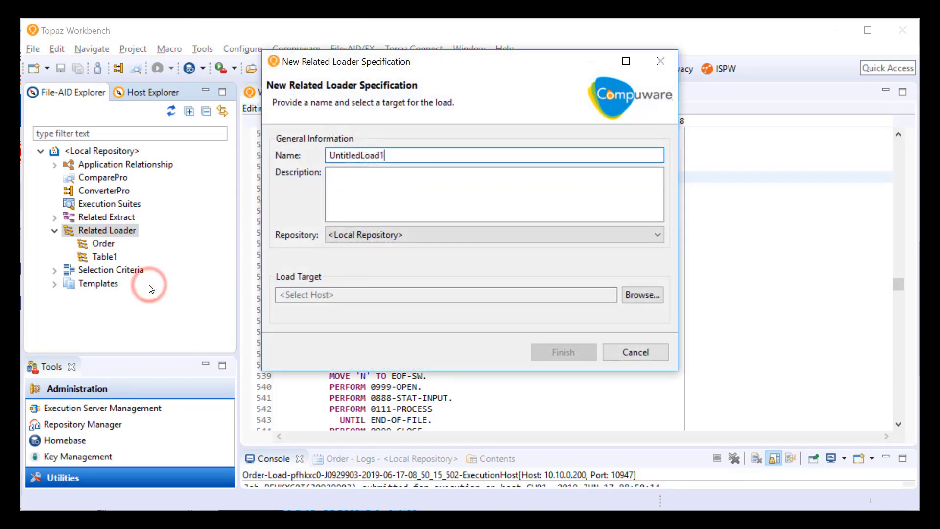
key(BackSpace)
key(BackSpace)
key(BackSpace)
key(BackSpace)
key(BackSpace)
key(BackSpace)
key(BackSpace)
key(BackSpace)
key(BackSpace)
key(BackSpace)
key(BackSpace)
key(BackSpace)
key(BackSpace)
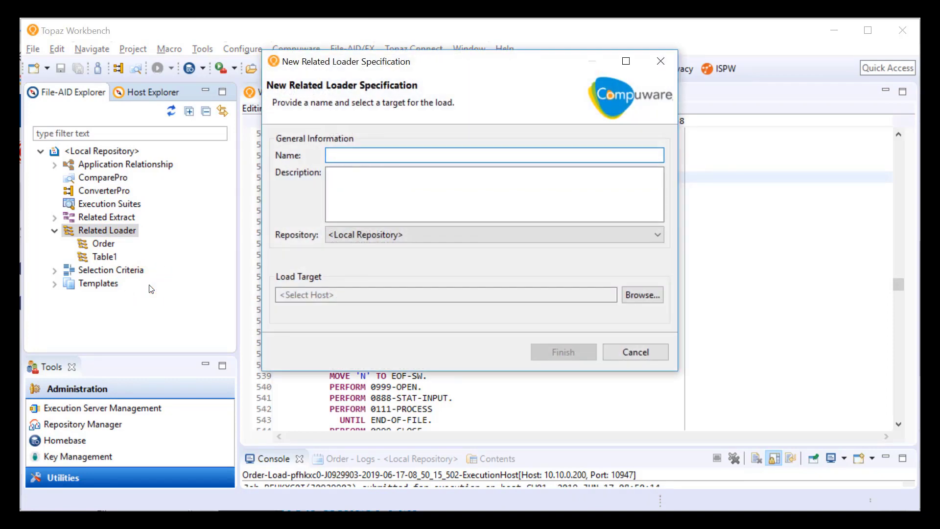
text(order)
Set the load target to Db2 for z/OS with SSID DB01 and finish creating the loader specification.
click(643, 295)
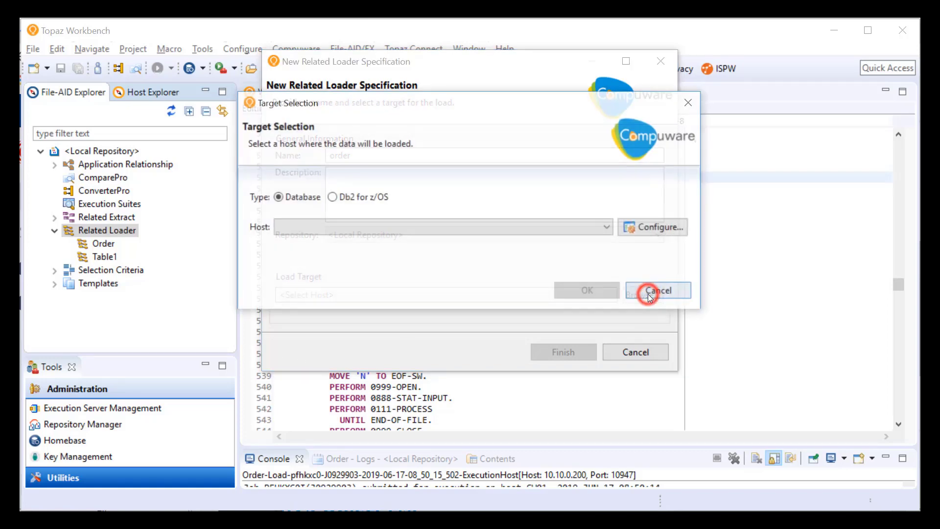
click(332, 197)
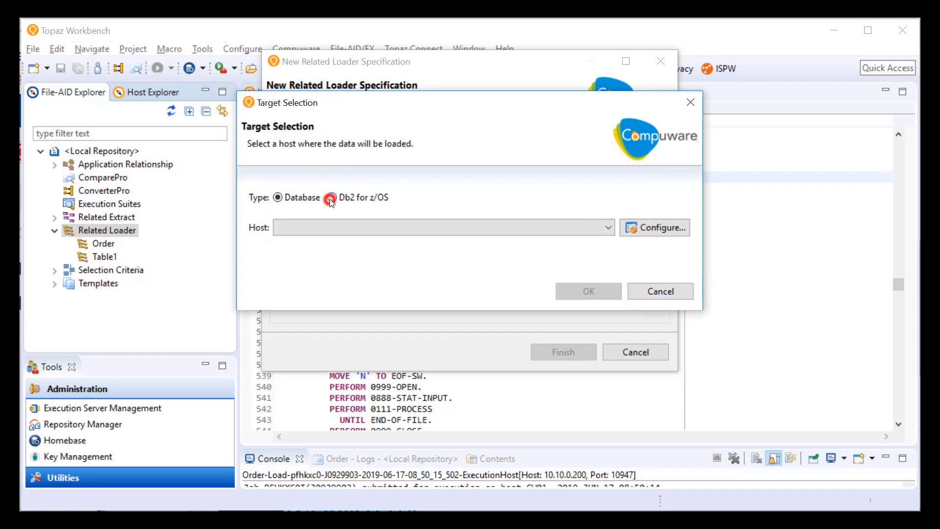
click(323, 264)
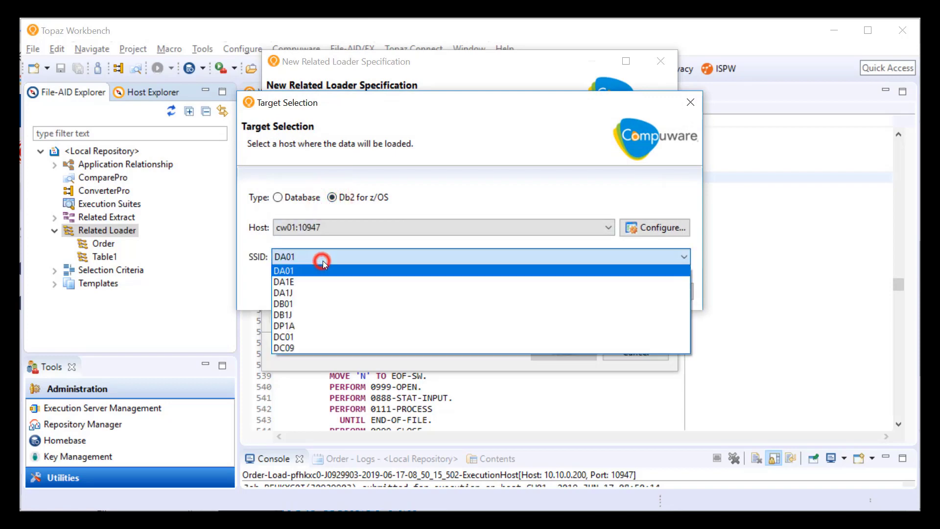
click(308, 306)
click(588, 291)
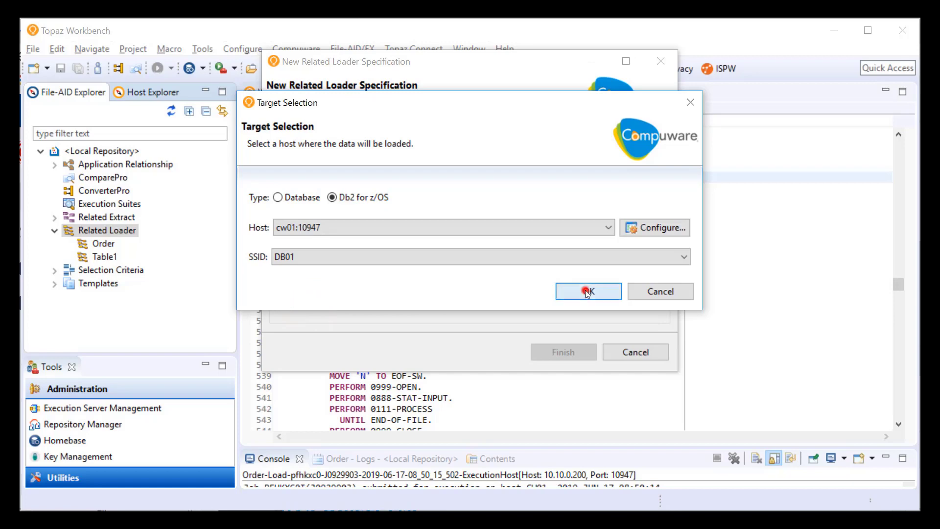
click(577, 353)
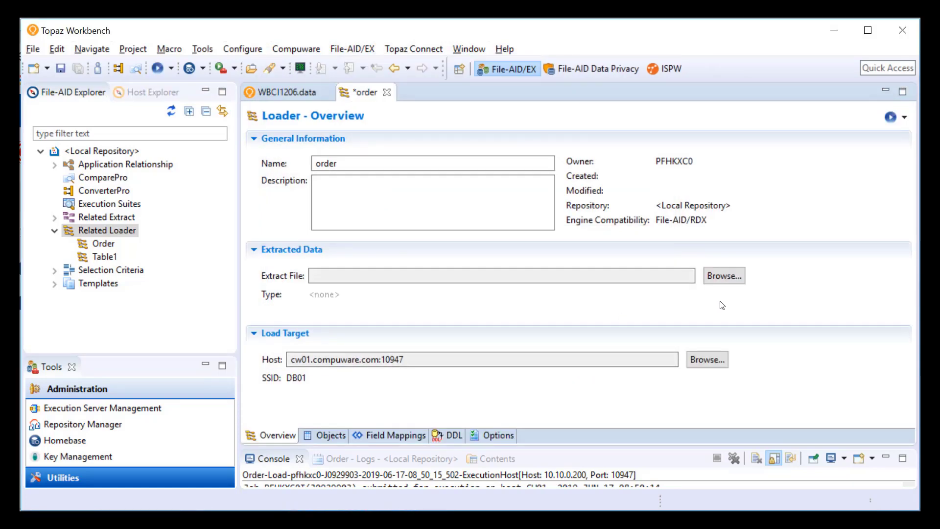
List the File-AID/RDX extract datasets matching PFHKXC0.TZ and choose PFHKXC0.TZ.EXTRACT.ORDER as the loader's extract file.
click(730, 277)
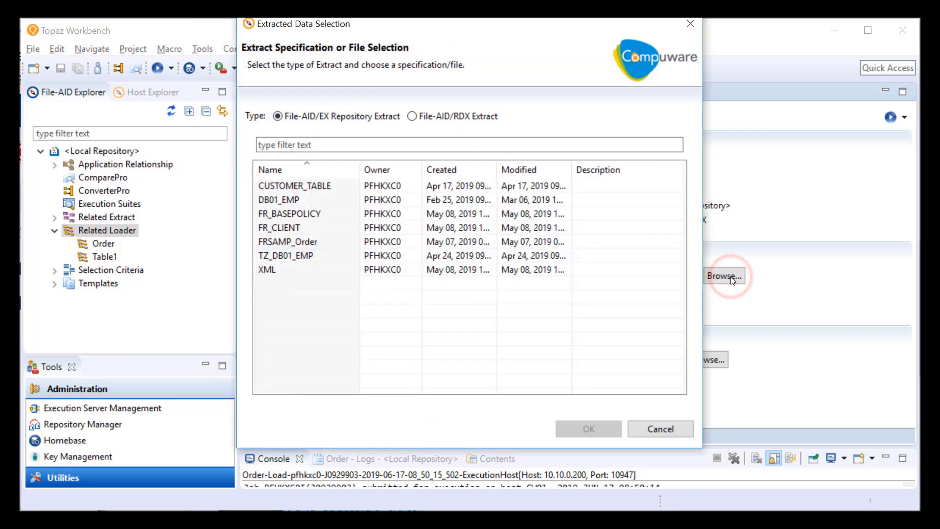
click(411, 116)
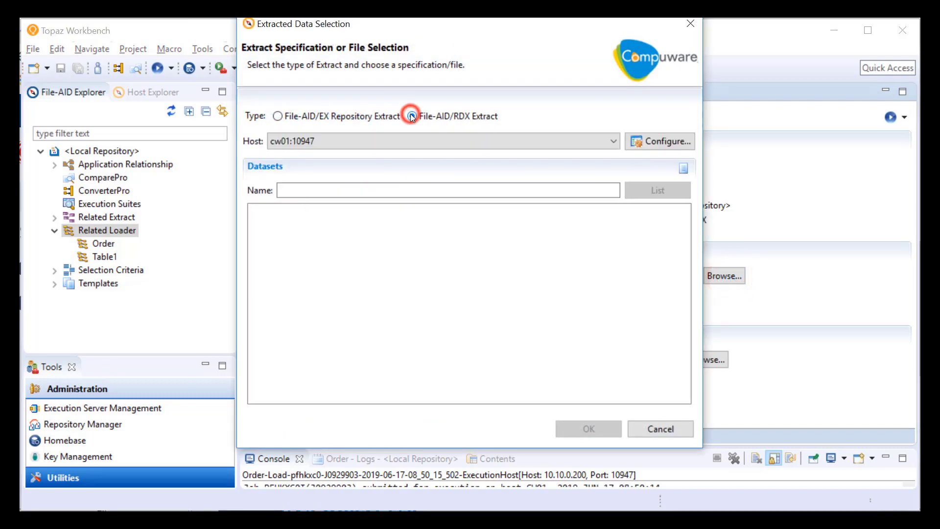
click(500, 189)
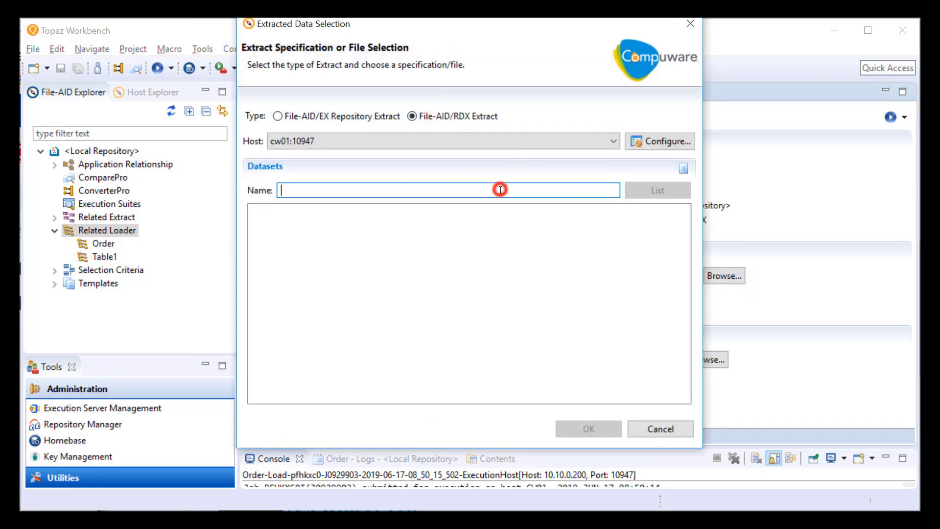
text(PFHKXC)
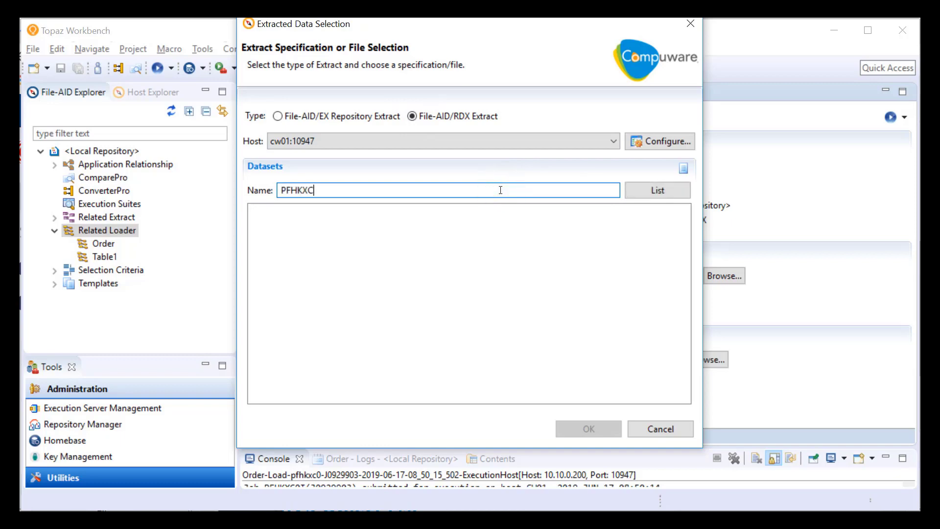
text(0.TZ)
click(667, 187)
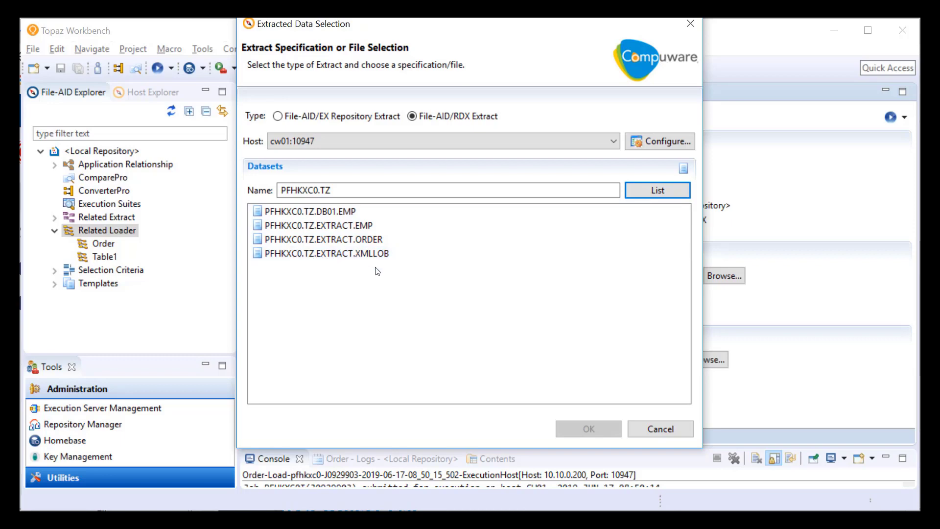
click(357, 240)
click(570, 430)
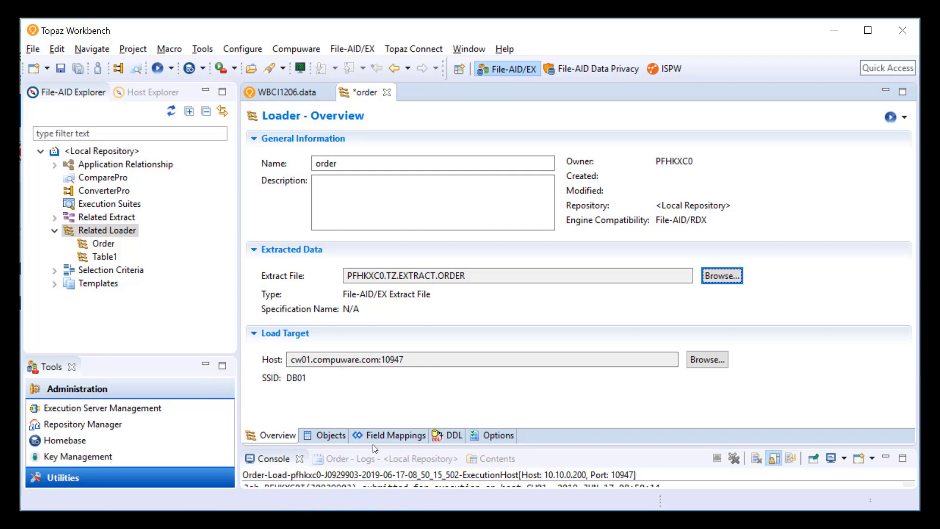
Review the order loader's target objects, field mappings, DDL commands and load options.
click(323, 437)
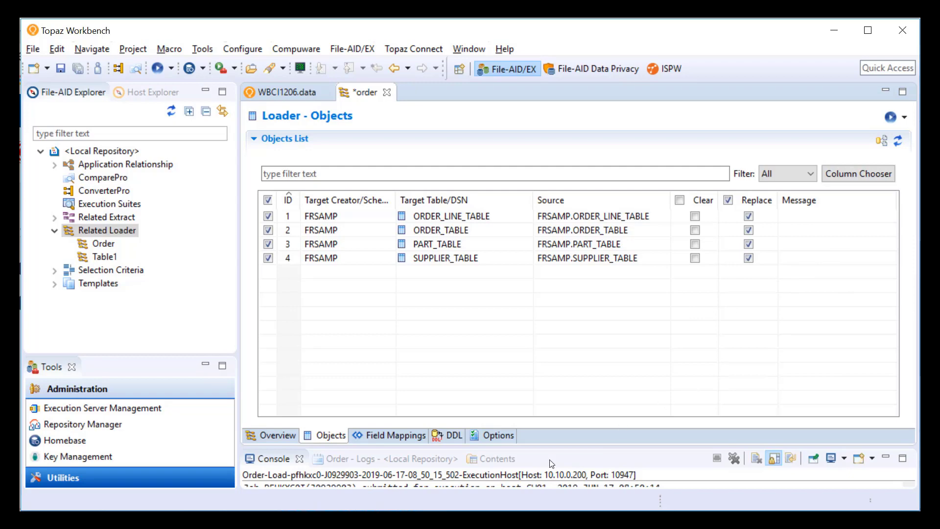
click(408, 438)
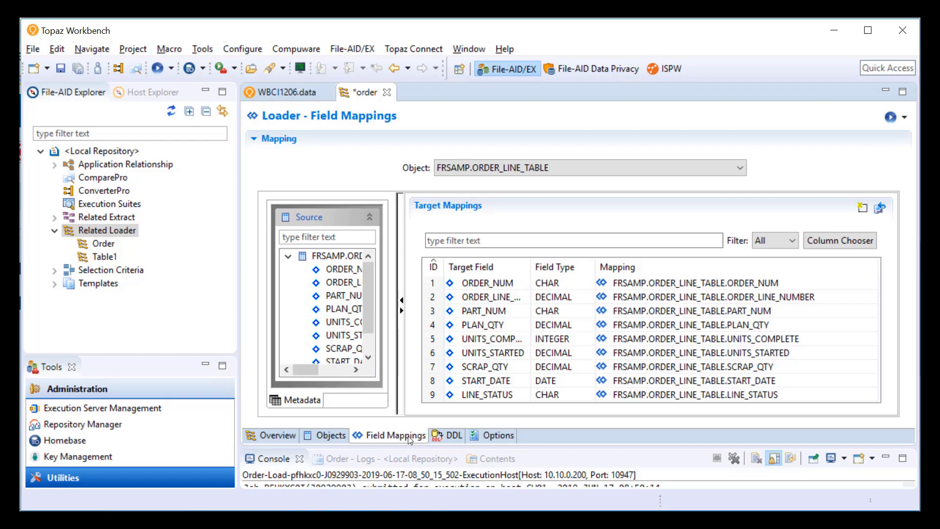
click(447, 438)
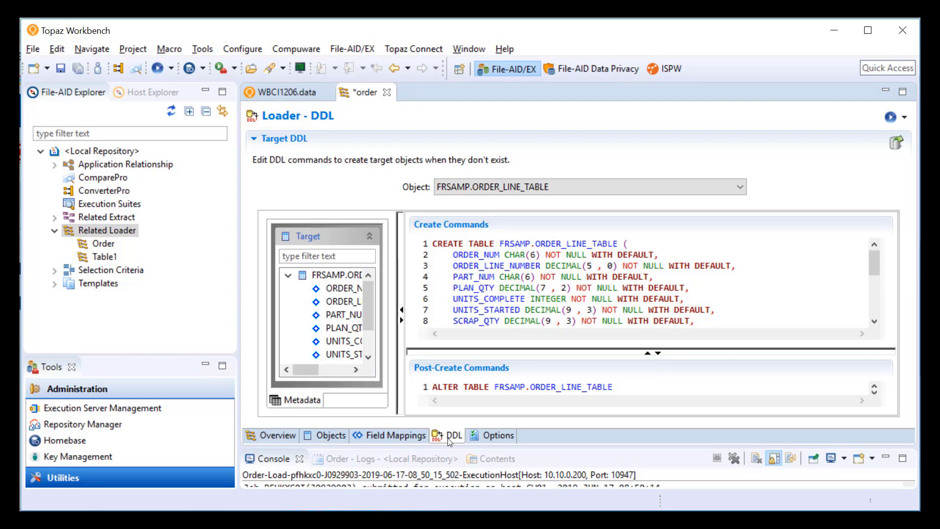
click(496, 436)
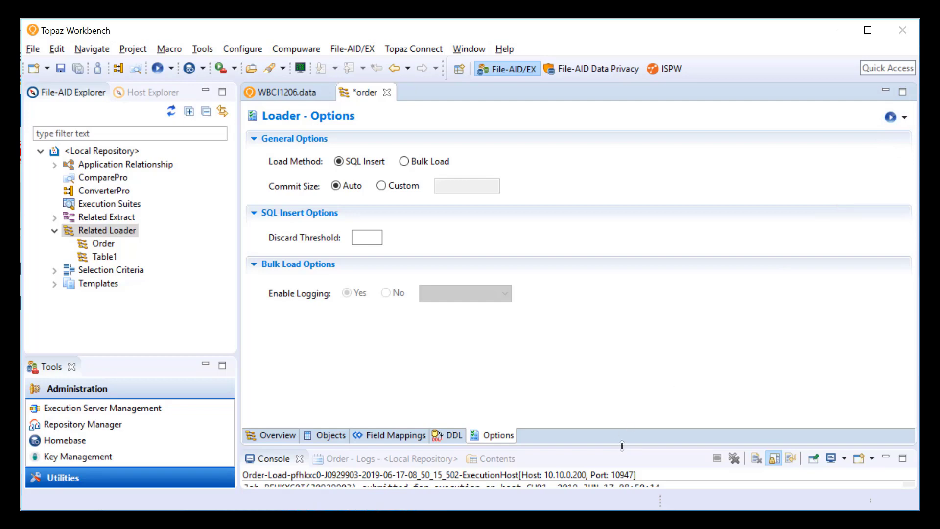
Enlarge the console to examine the previous Order load's execution report, and restore the loader editor's size.
drag(622, 444, 632, 291)
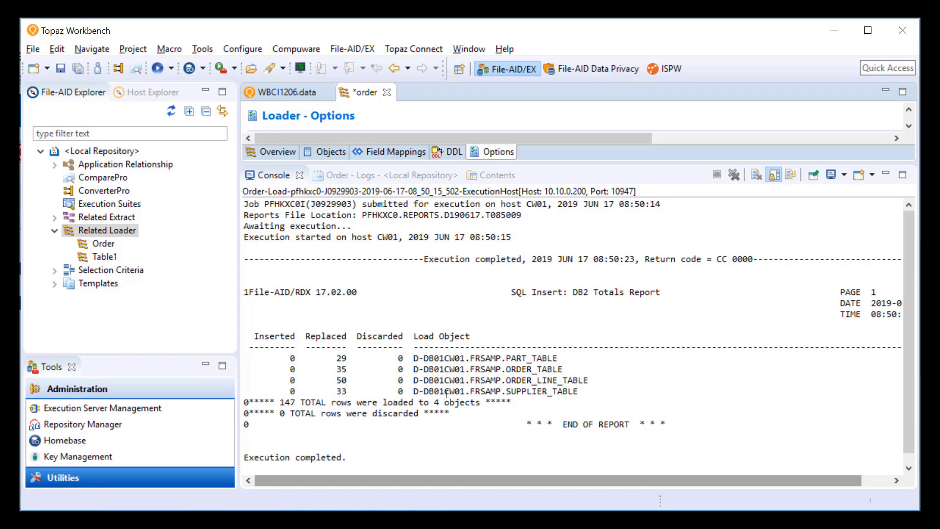
click(499, 174)
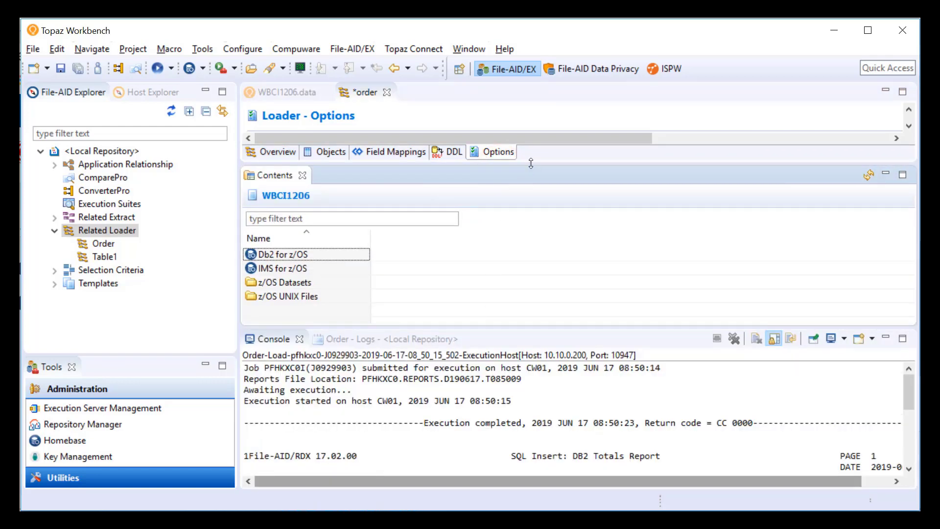
click(531, 164)
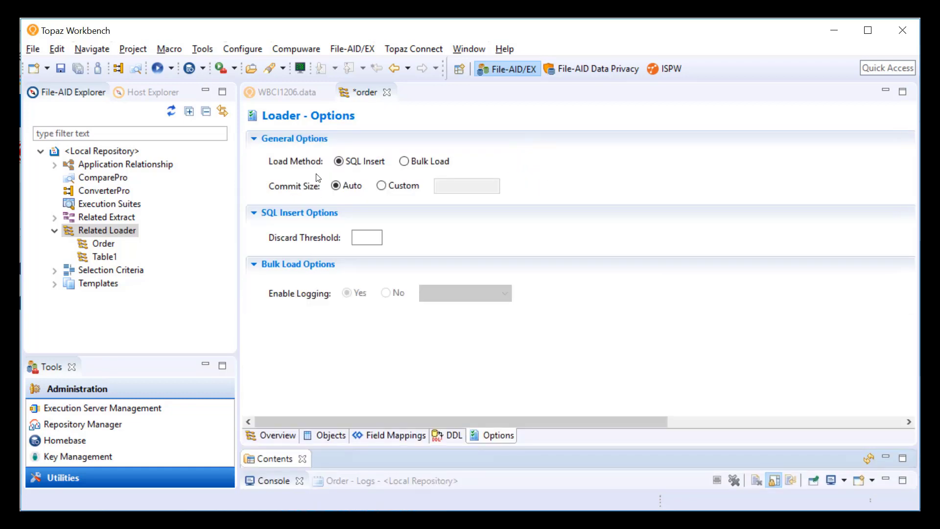
click(283, 92)
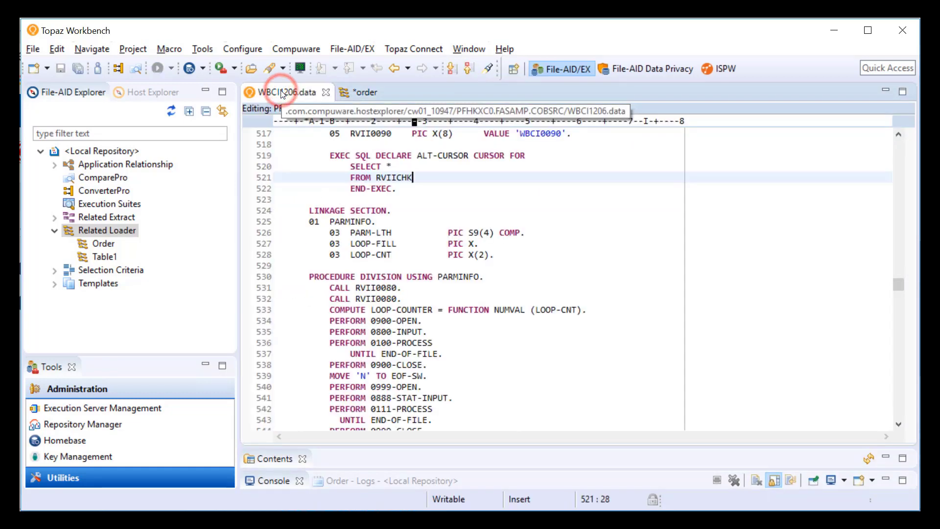
click(363, 95)
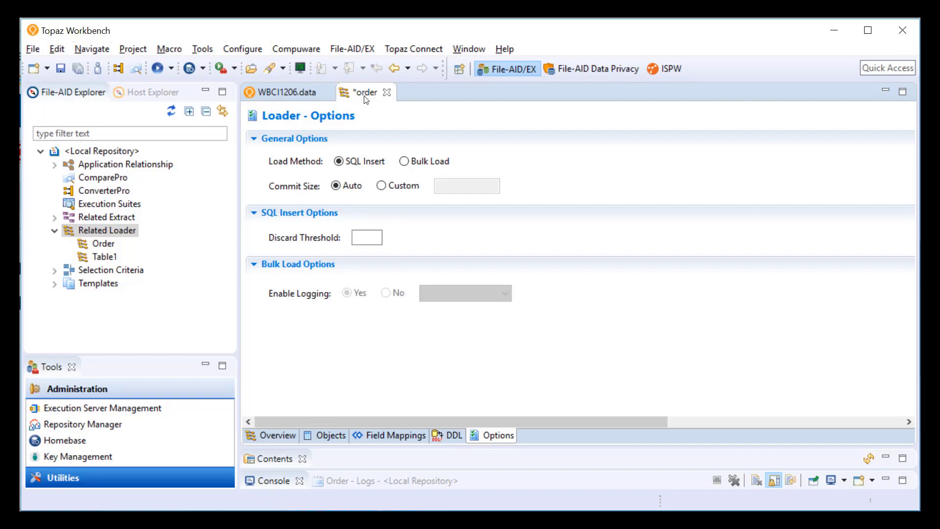
click(104, 243)
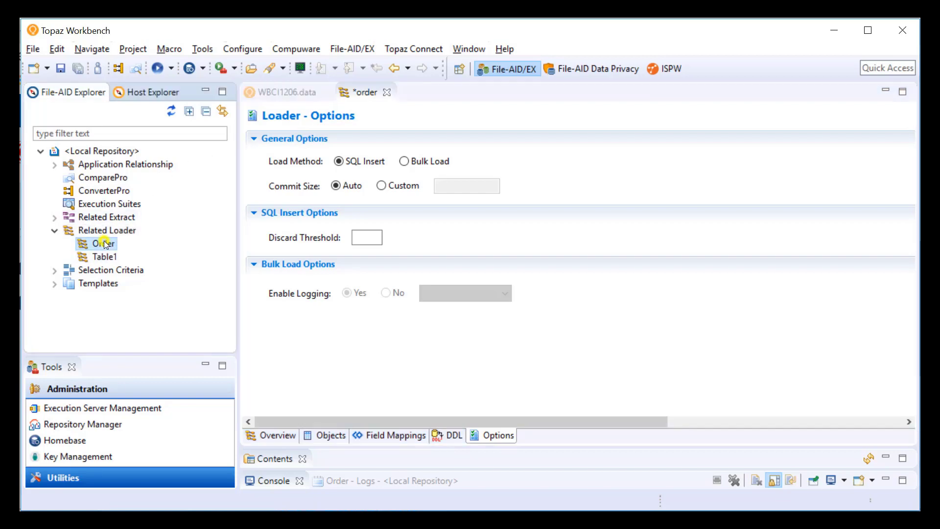
right_click(104, 243)
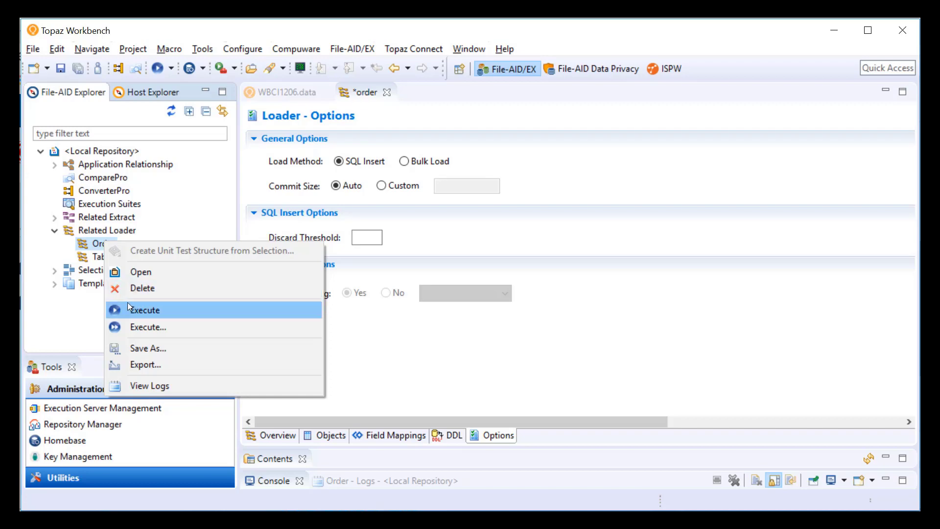
click(442, 367)
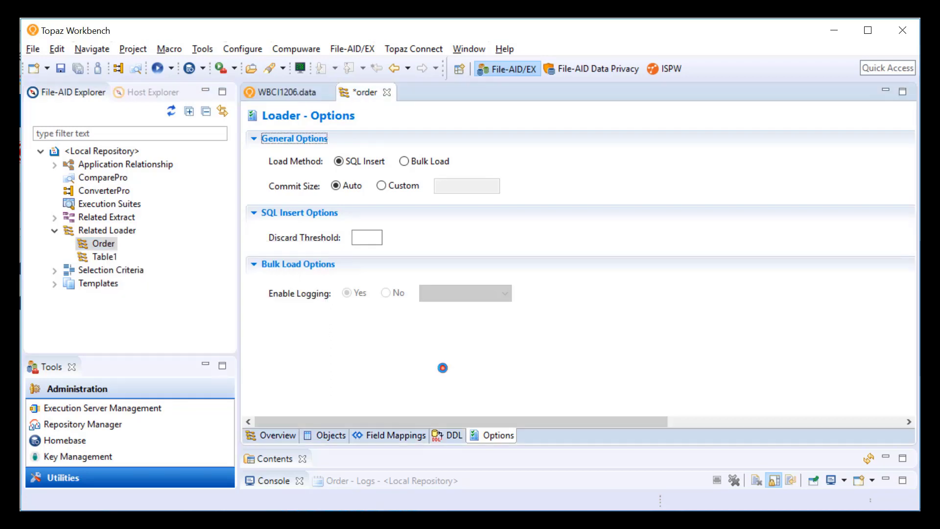